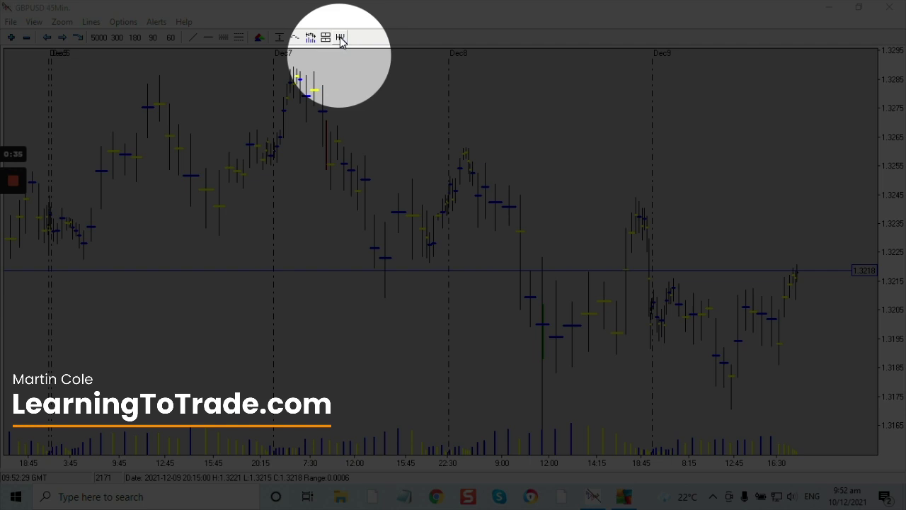
Draw a high-volume line at 1.3204 with the HV button, beside the existing 1.3218 level
left_click(342, 40)
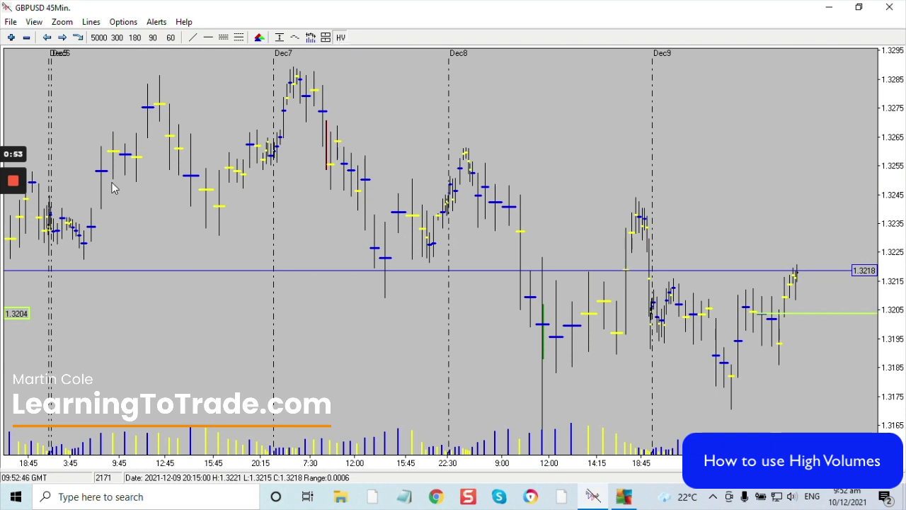
mouse_move(21, 186)
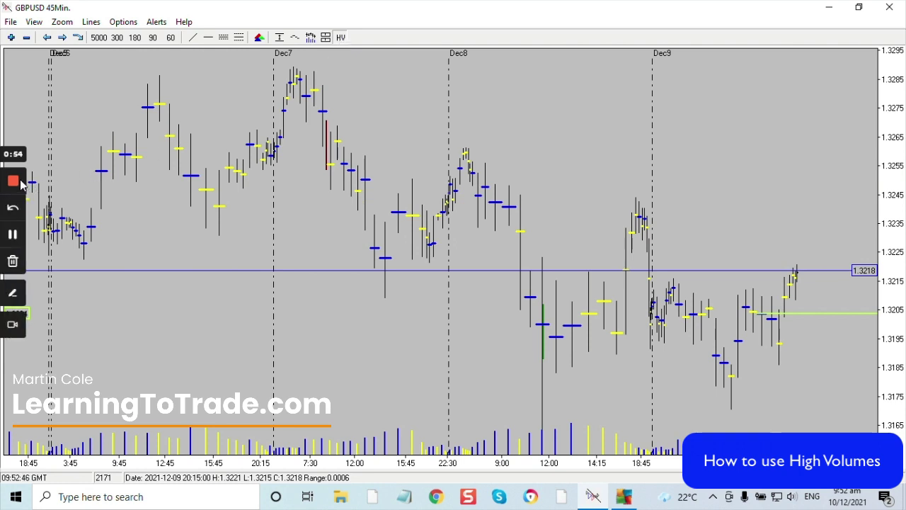
left_click(13, 292)
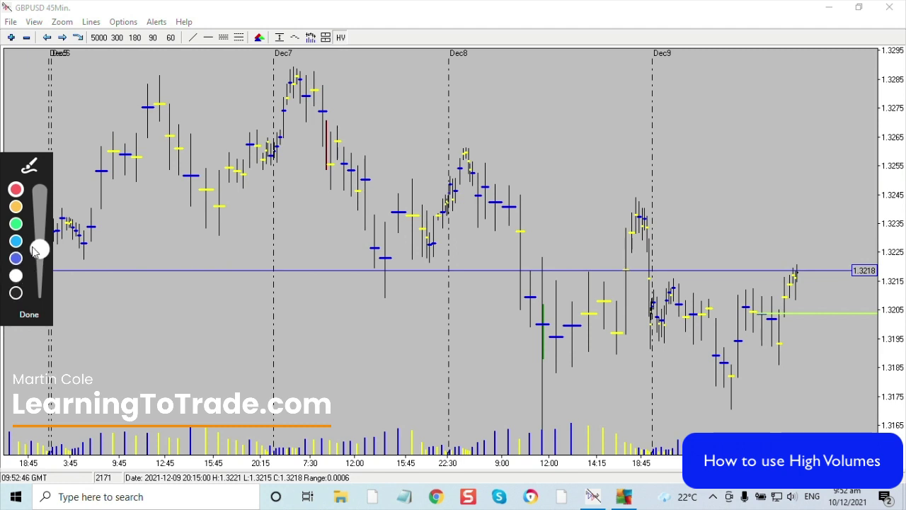
left_click_drag(40, 249, 39, 270)
left_click(16, 258)
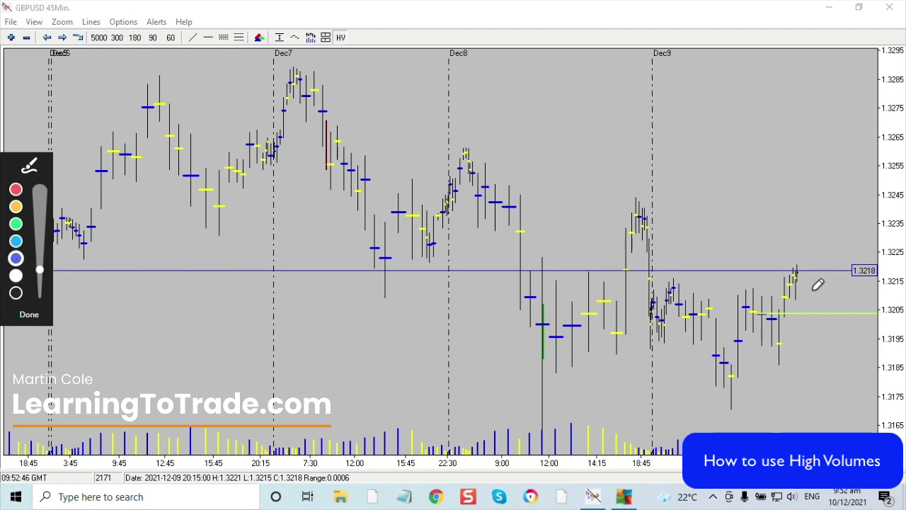
mouse_move(797, 283)
left_mouse_down()
mouse_move(787, 340)
mouse_move(784, 293)
mouse_move(795, 285)
left_mouse_up()
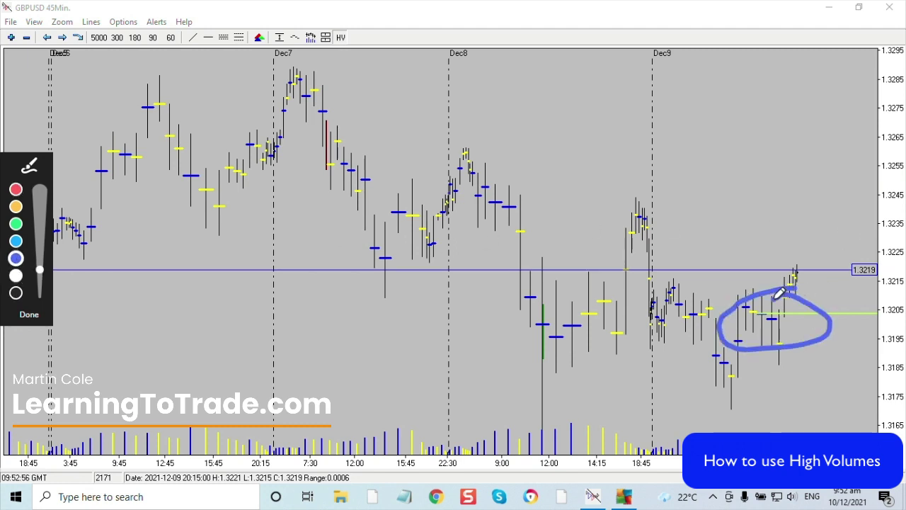
mouse_move(338, 24)
left_mouse_down()
mouse_move(333, 43)
mouse_move(350, 40)
mouse_move(339, 25)
left_mouse_up()
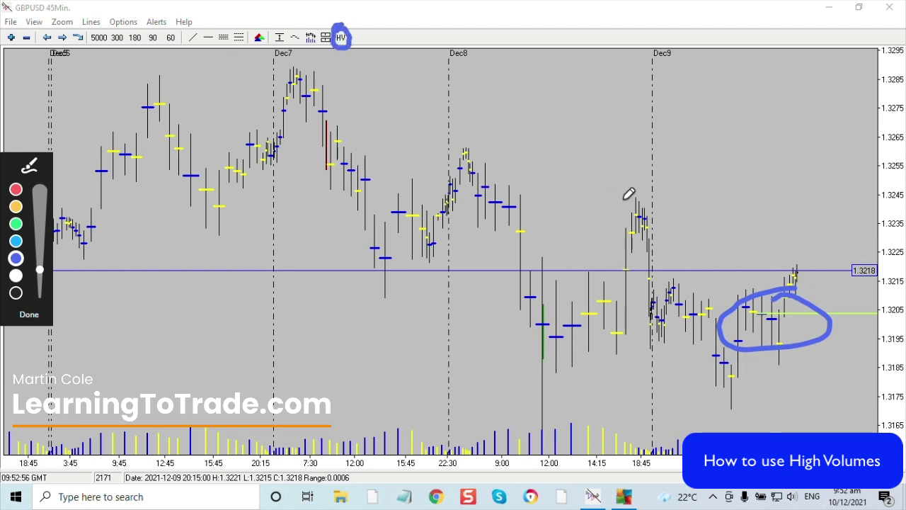
key("e")
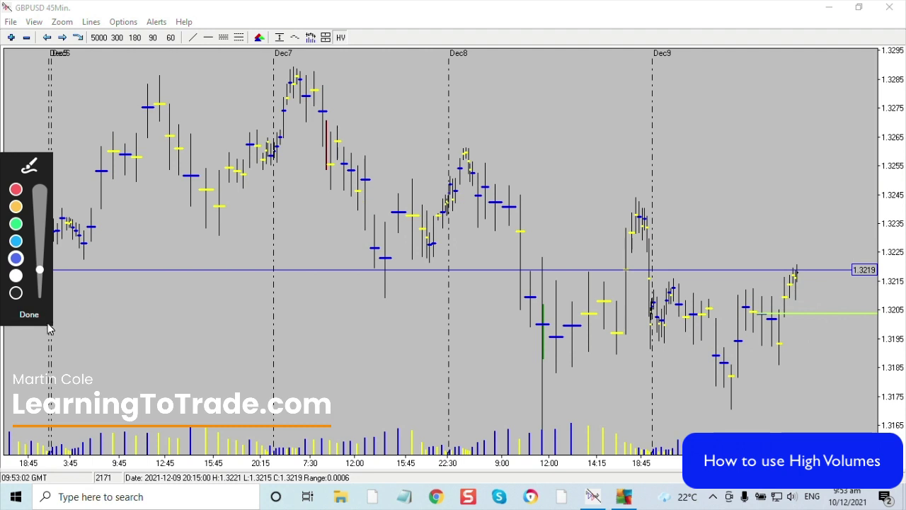
left_click(37, 319)
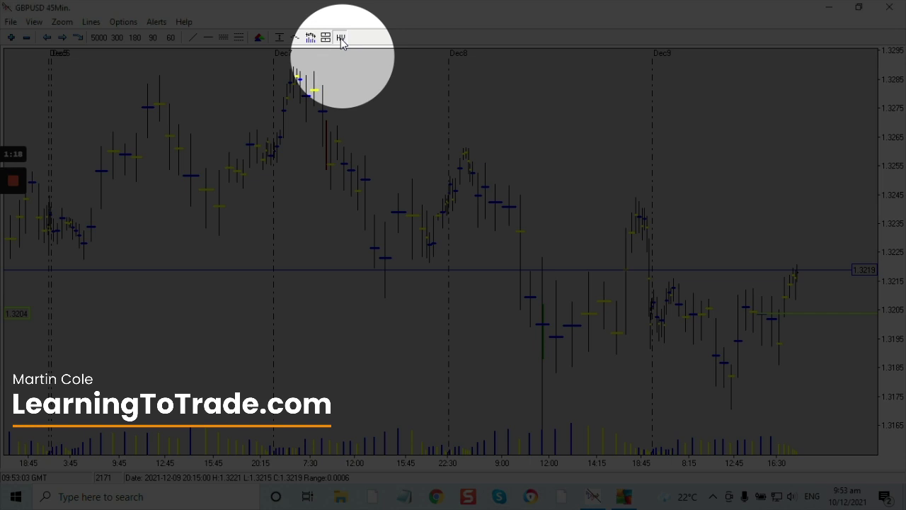
Add the 1.3199 high-volume line, then start blue pen marks circling the bars near it
left_click(341, 38)
mouse_move(18, 260)
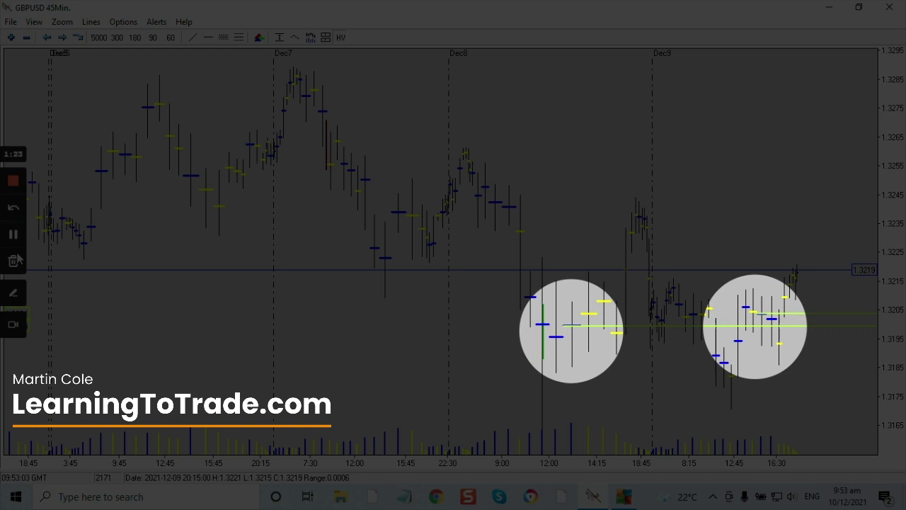
left_click(13, 292)
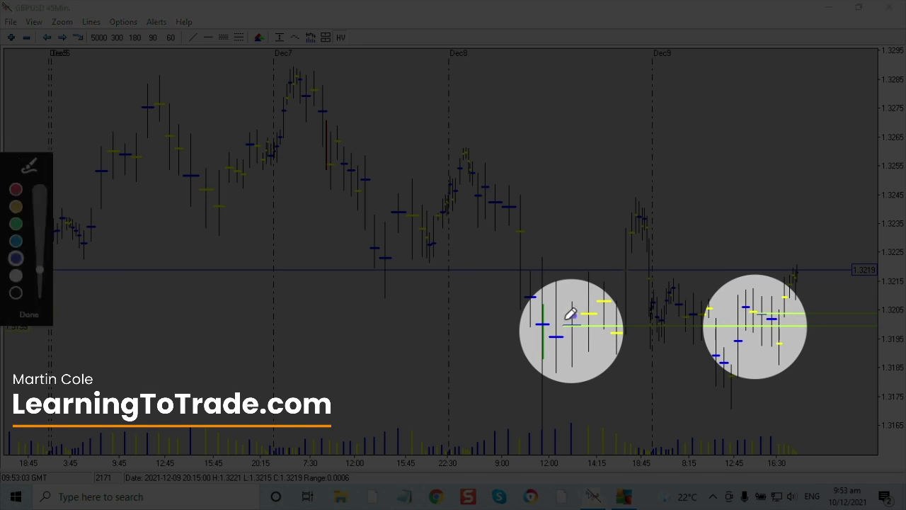
mouse_move(572, 314)
left_mouse_down()
mouse_move(586, 318)
mouse_move(574, 308)
left_mouse_up()
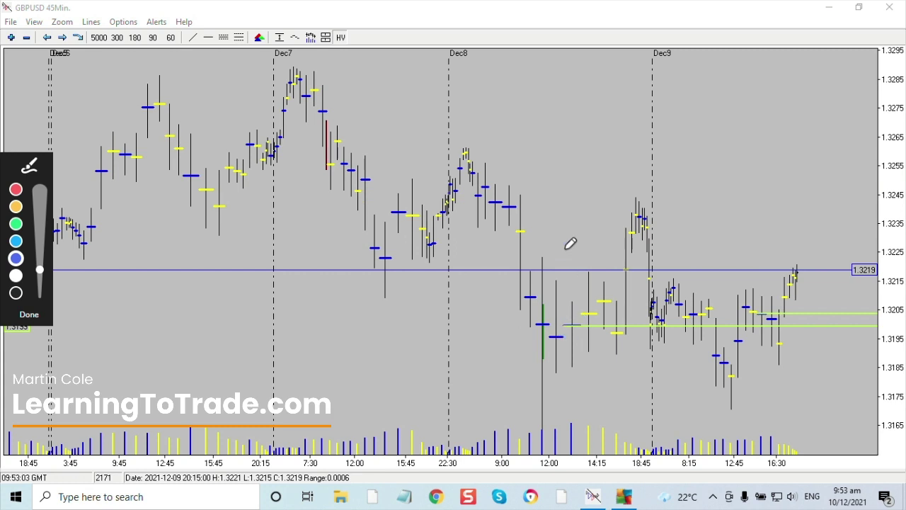
Mark the swings around the 1.3204 and 1.3199 lines with blue strokes and circles, then finish annotating
left_click_drag(450, 138, 647, 121)
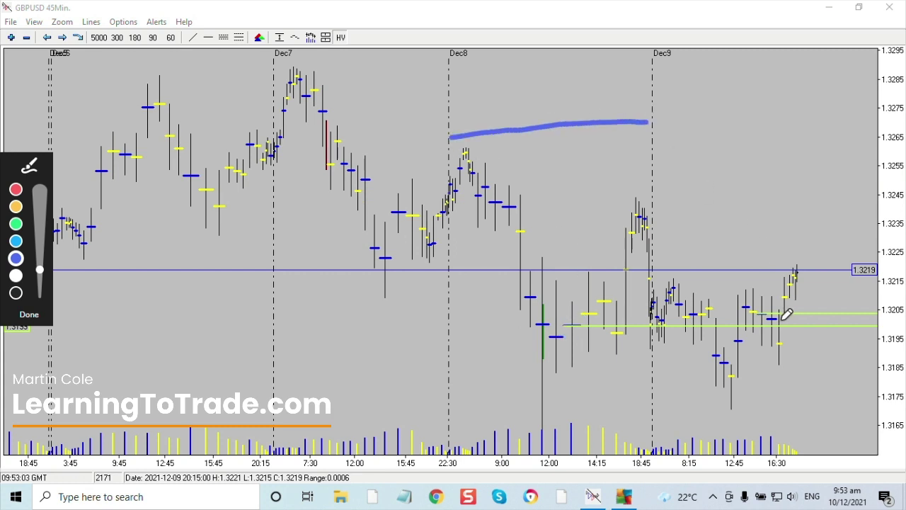
mouse_move(749, 301)
left_mouse_down()
mouse_move(777, 315)
mouse_move(747, 291)
mouse_move(729, 306)
left_mouse_up()
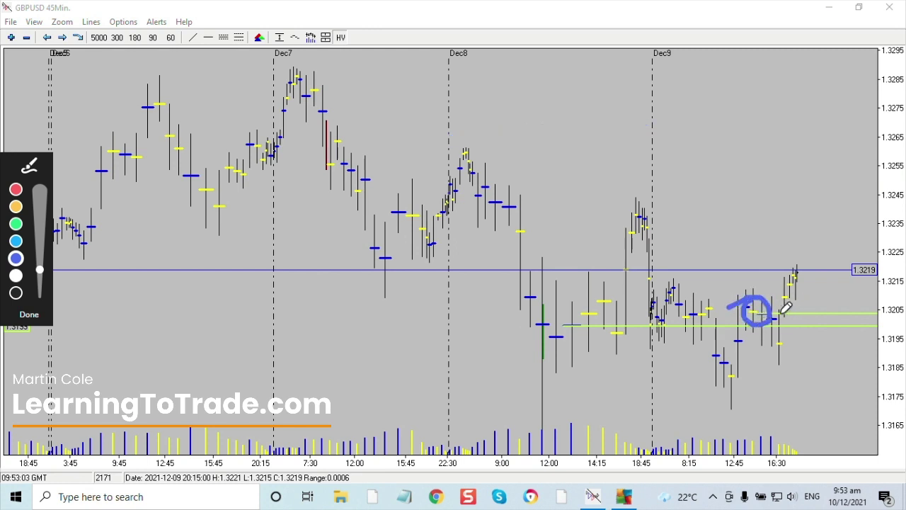
left_click_drag(782, 314, 791, 273)
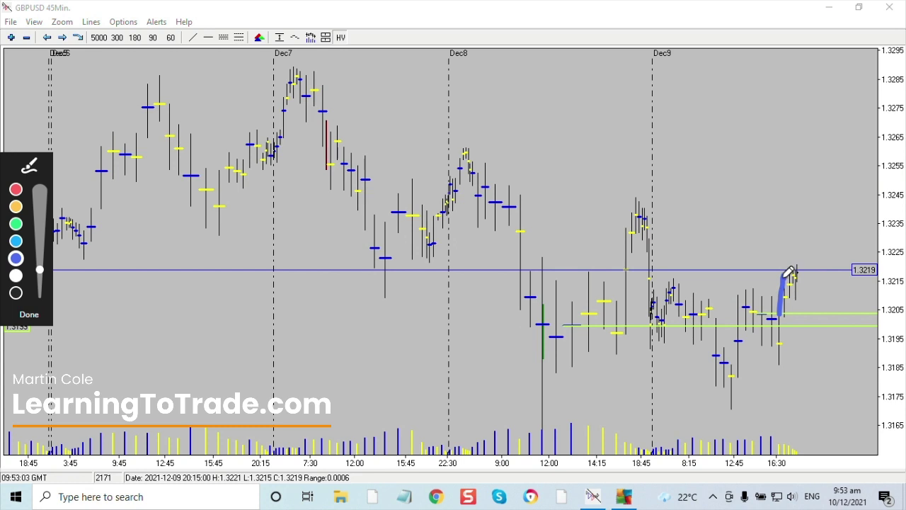
left_click_drag(784, 320, 789, 403)
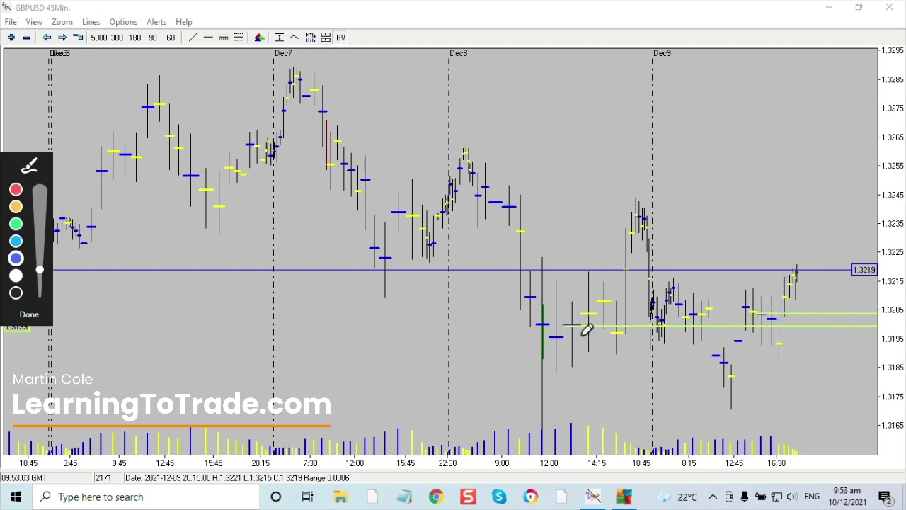
mouse_move(576, 306)
left_mouse_down()
mouse_move(547, 327)
mouse_move(581, 314)
mouse_move(773, 324)
left_mouse_up()
left_click_drag(680, 316, 718, 326)
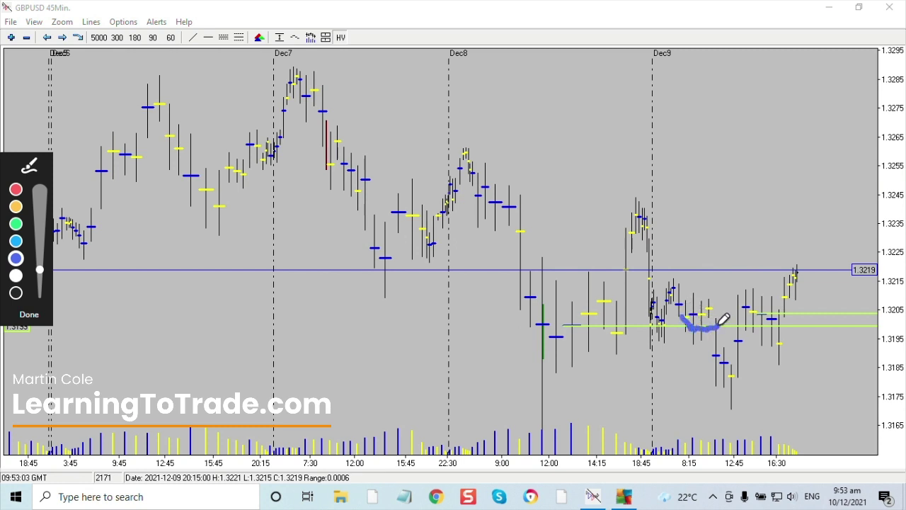
mouse_move(748, 365)
left_mouse_down()
mouse_move(734, 287)
mouse_move(767, 326)
mouse_move(784, 325)
mouse_move(794, 269)
left_mouse_up()
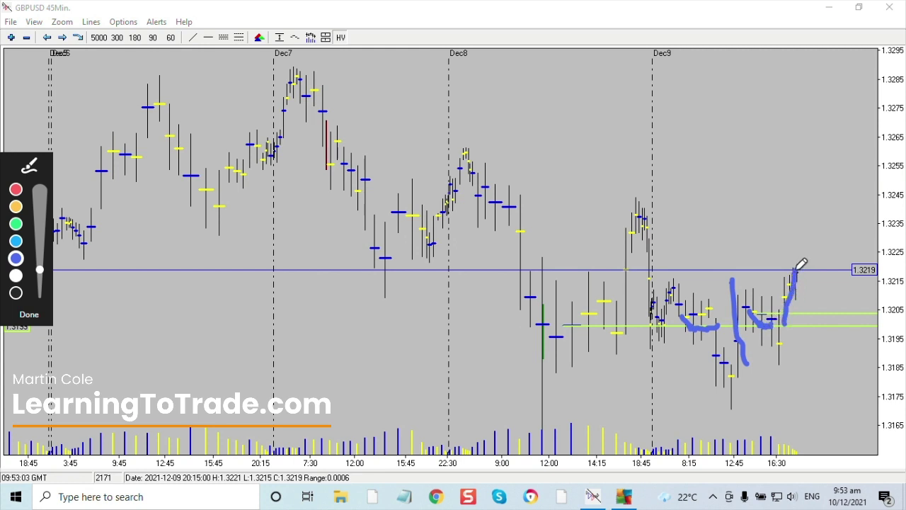
left_click(31, 317)
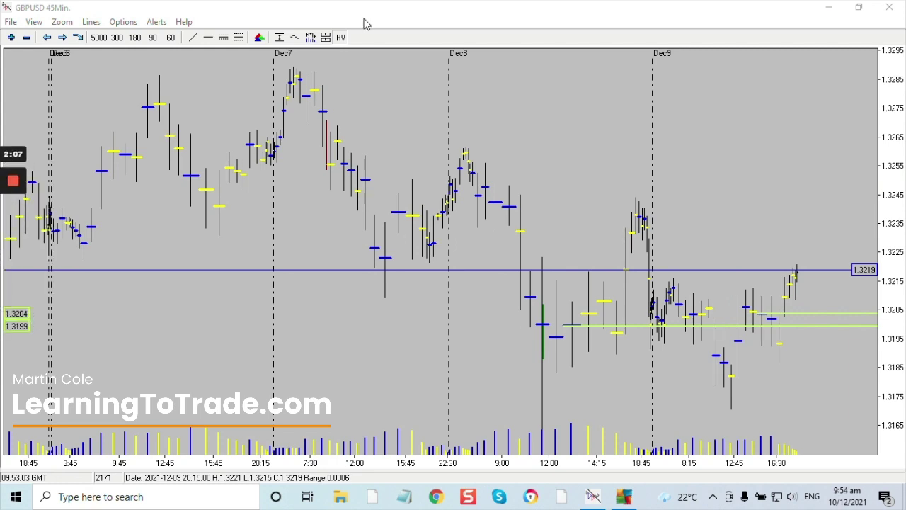
Add the 1.3238 high-volume line and switch on the blue pen
left_click(340, 40)
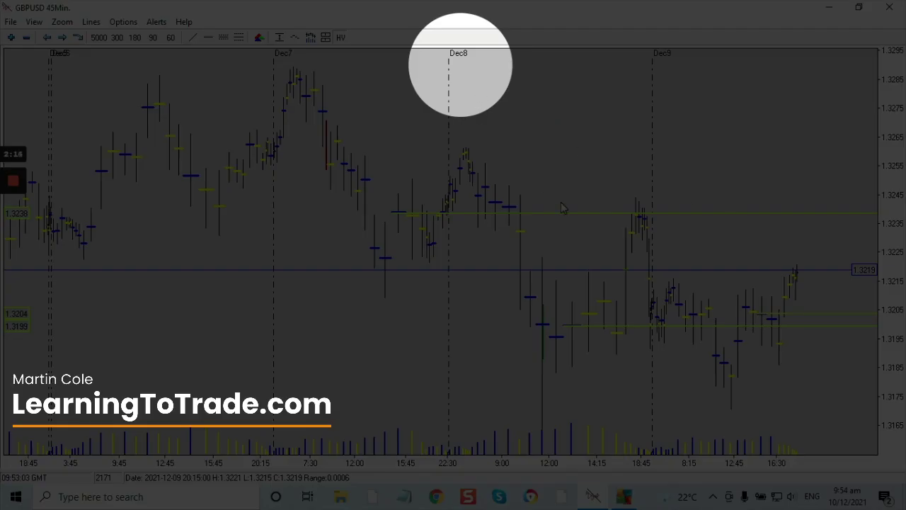
mouse_move(3, 222)
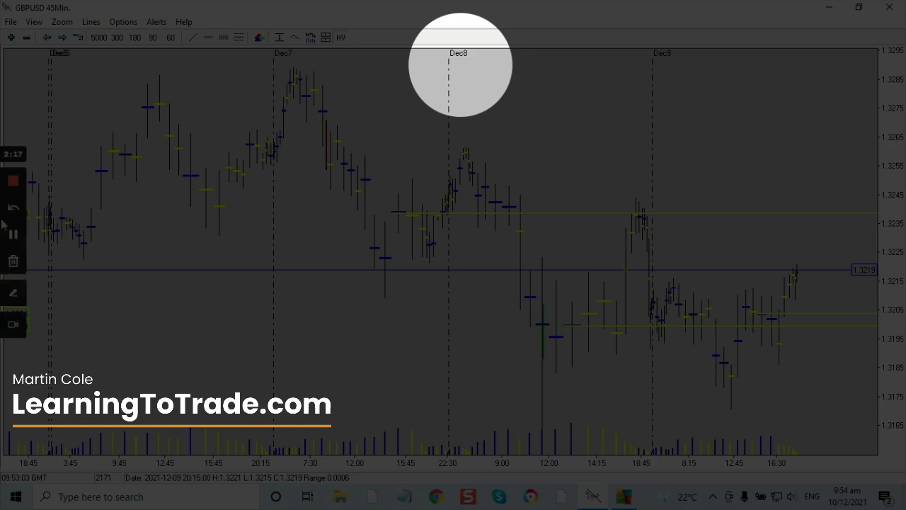
left_click(14, 290)
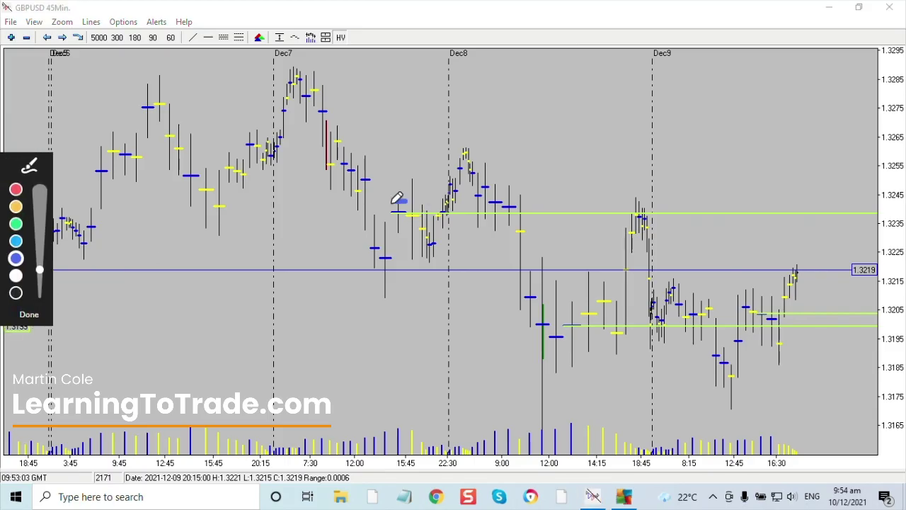
Circle the 15:45 bars at 1.3238 and trace the Dec8 swing down to 12:00 and back
left_click_drag(397, 198, 412, 197)
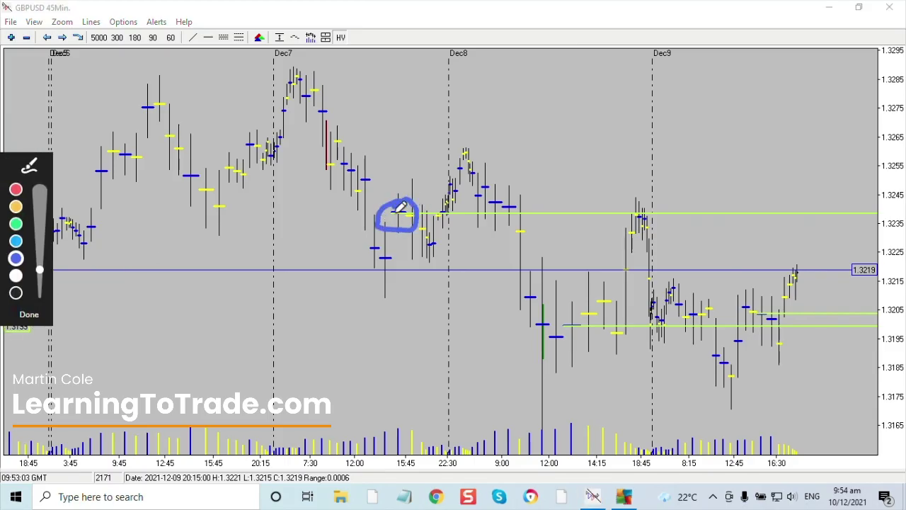
left_click_drag(441, 214, 676, 206)
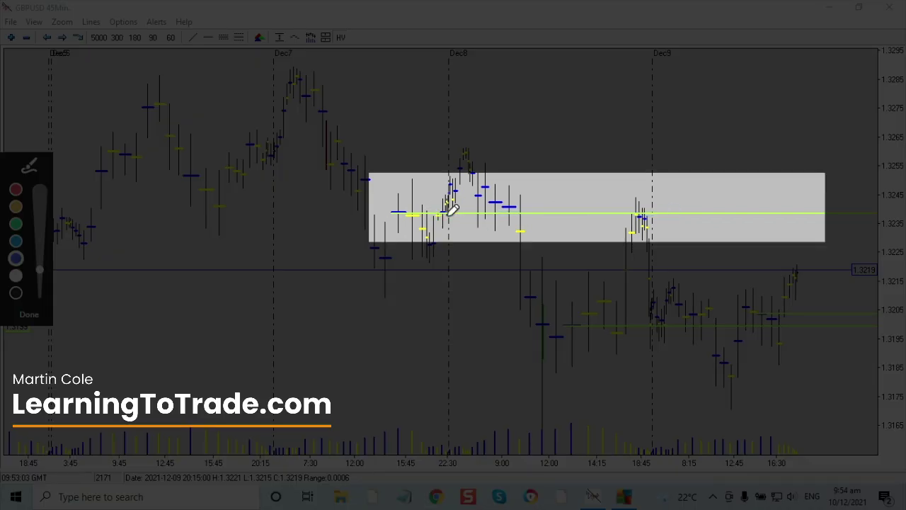
mouse_move(437, 214)
left_mouse_down()
mouse_move(470, 160)
mouse_move(564, 272)
left_mouse_up()
left_click_drag(409, 216, 634, 205)
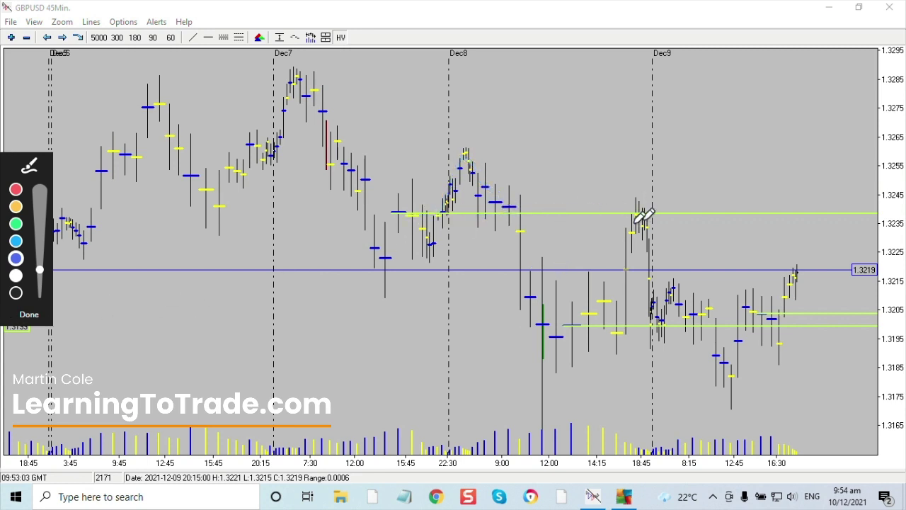
mouse_move(453, 210)
left_mouse_down()
mouse_move(467, 155)
mouse_move(488, 207)
mouse_move(511, 215)
mouse_move(562, 359)
mouse_move(607, 279)
mouse_move(624, 218)
mouse_move(637, 204)
mouse_move(648, 211)
left_mouse_up()
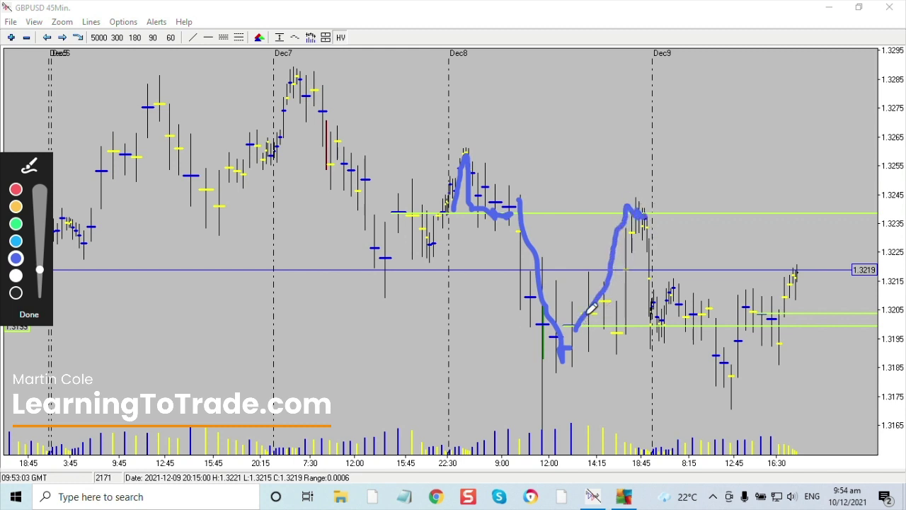
mouse_move(582, 322)
left_mouse_down()
mouse_move(645, 199)
mouse_move(657, 248)
mouse_move(729, 354)
mouse_move(734, 383)
left_mouse_up()
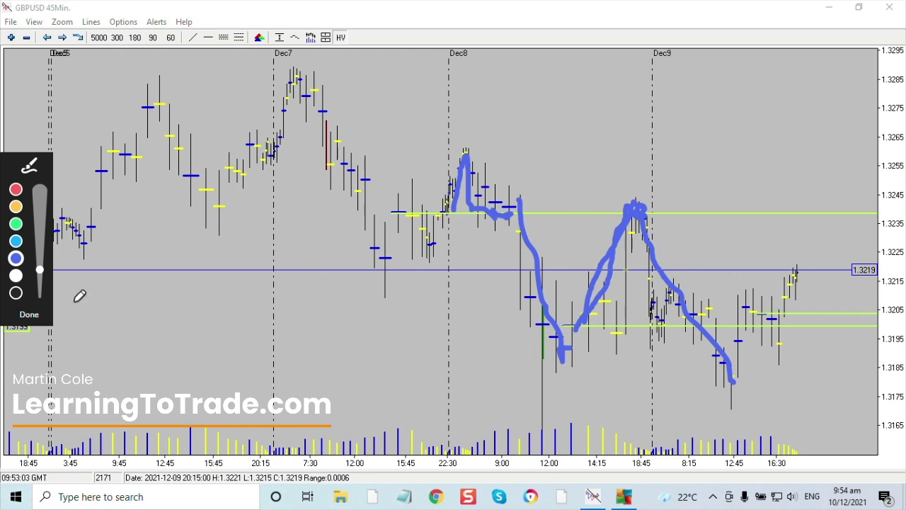
Clear the blue pen path and add a fourth HV level line at 1.3244
left_click(32, 314)
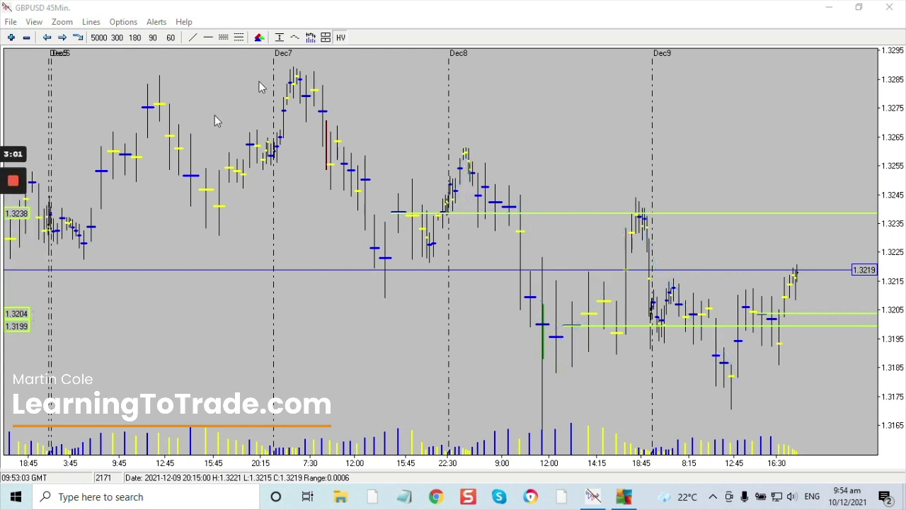
left_click(341, 38)
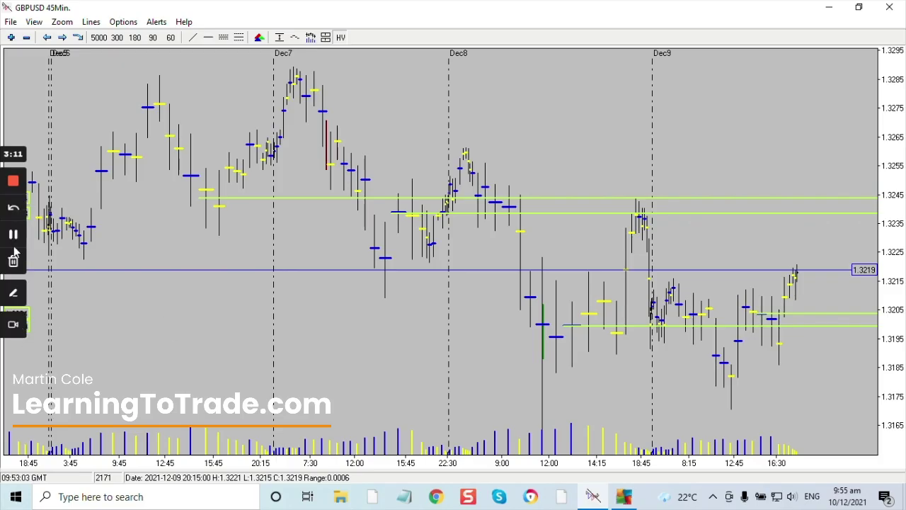
left_click(15, 297)
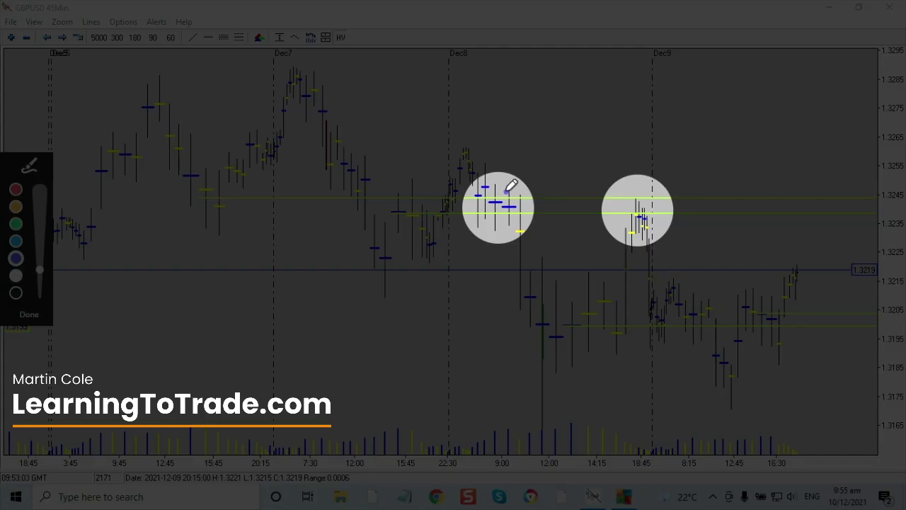
mouse_move(505, 186)
left_mouse_down()
mouse_move(531, 202)
mouse_move(494, 198)
mouse_move(524, 201)
left_mouse_up()
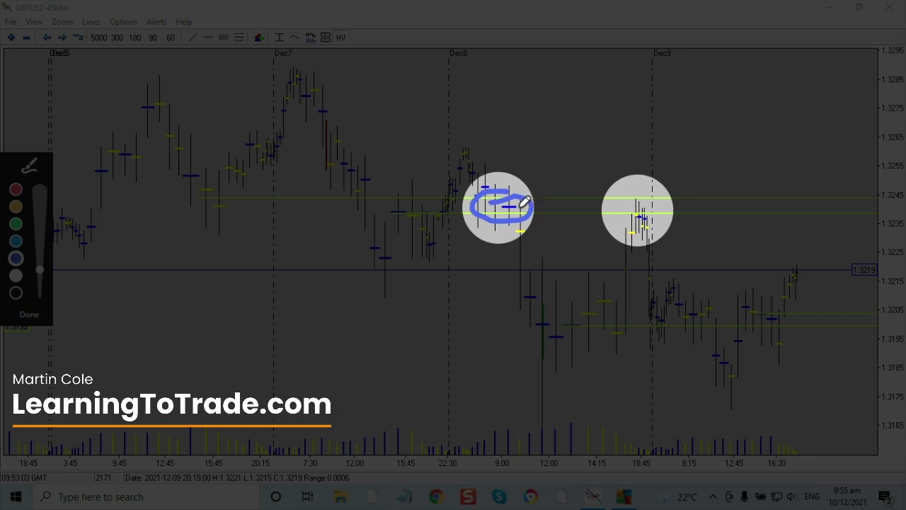
mouse_move(633, 203)
left_mouse_down()
mouse_move(650, 191)
mouse_move(630, 194)
mouse_move(723, 337)
left_mouse_up()
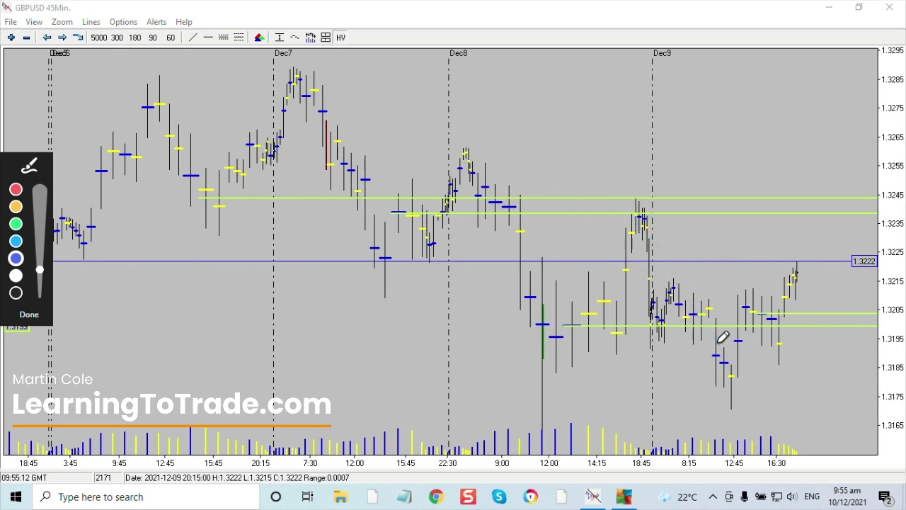
Put the pen away, add the 1.3282 high-volume line, and pick up the pen again
left_click(30, 315)
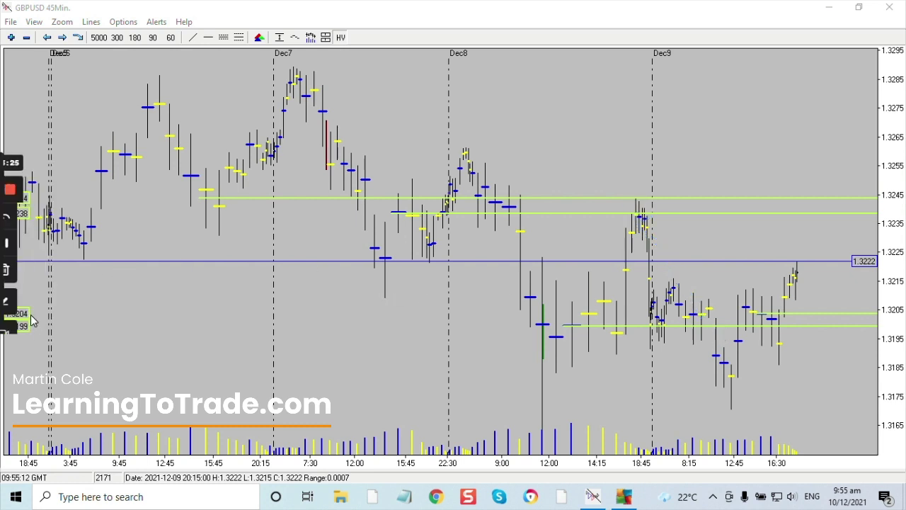
left_click(341, 39)
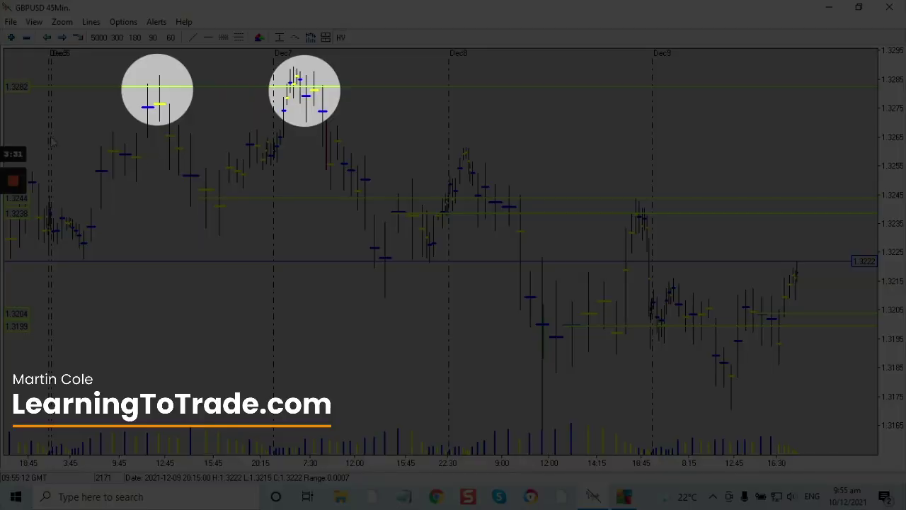
mouse_move(19, 205)
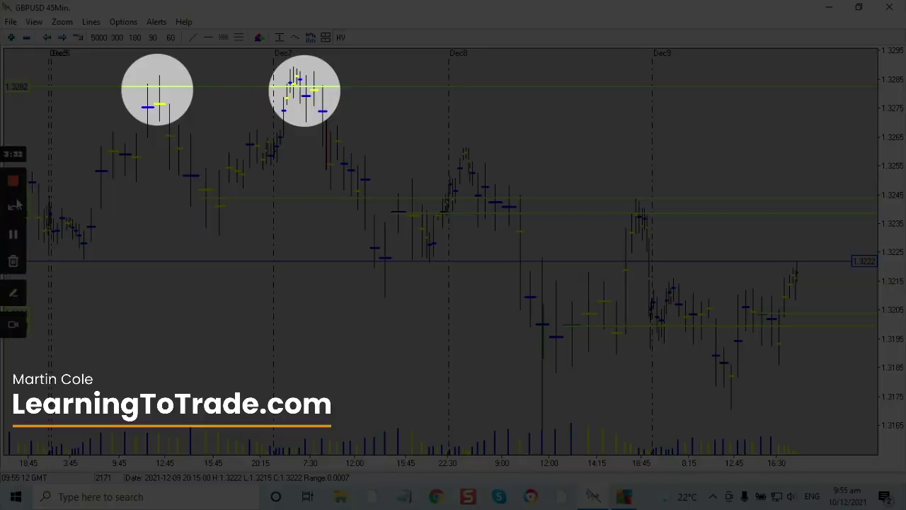
left_click(14, 296)
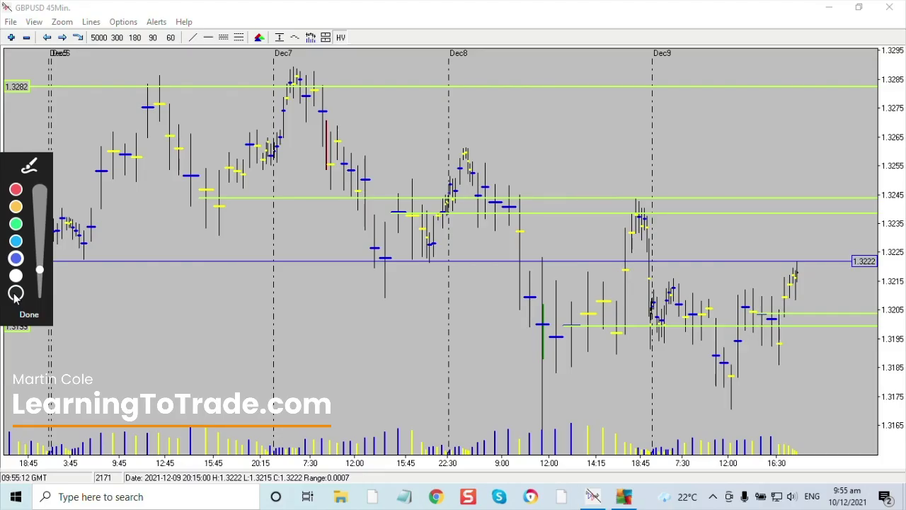
Circle the bars touching the 1.3244 level and trace blue marks along it
mouse_move(208, 177)
left_mouse_down()
mouse_move(195, 177)
mouse_move(212, 204)
mouse_move(216, 177)
mouse_move(205, 191)
left_mouse_up()
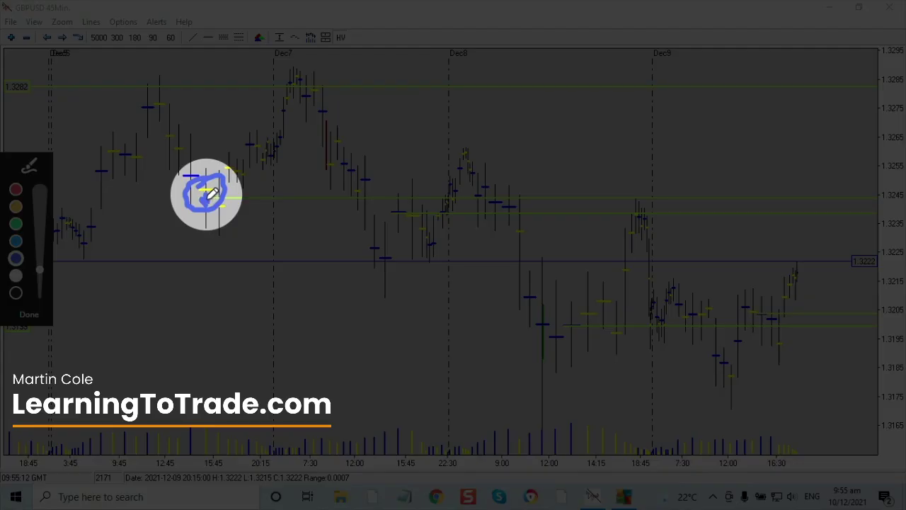
left_click_drag(212, 197, 293, 196)
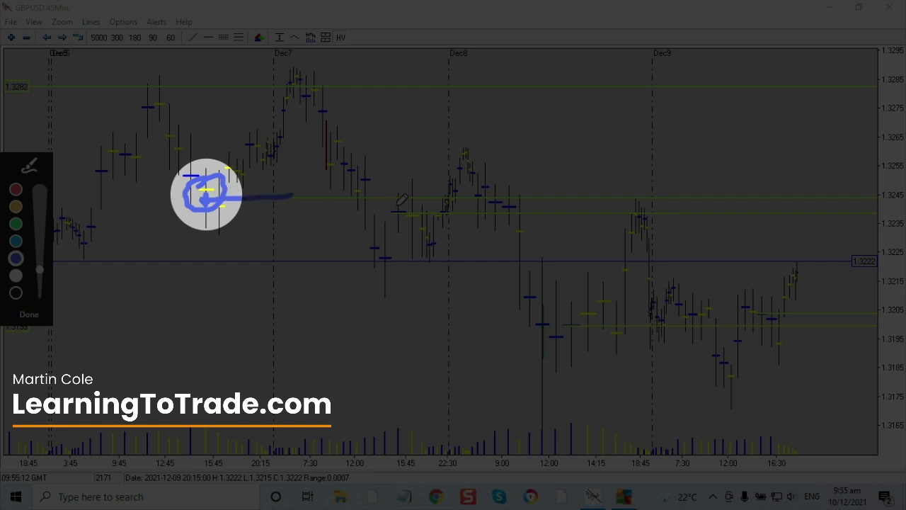
mouse_move(401, 201)
left_mouse_down()
mouse_move(391, 216)
mouse_move(514, 206)
left_mouse_up()
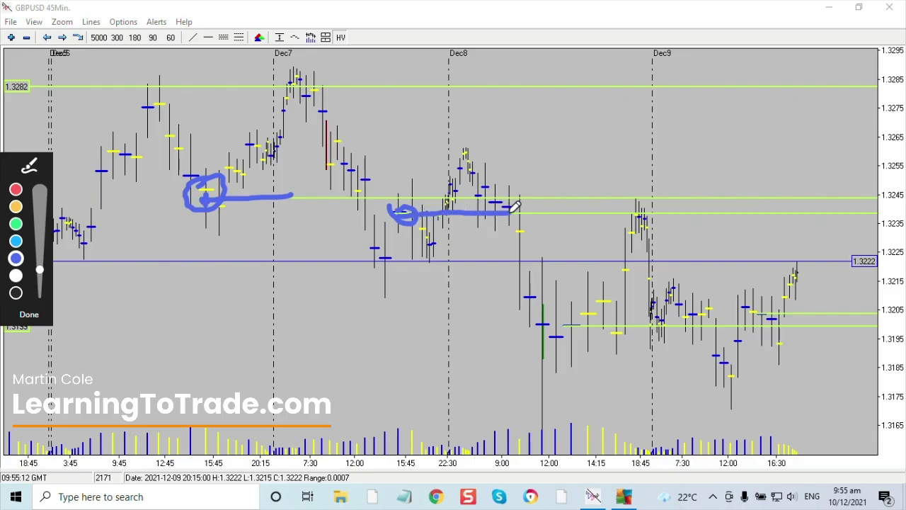
mouse_move(582, 315)
left_mouse_down()
mouse_move(557, 320)
mouse_move(686, 322)
left_mouse_up()
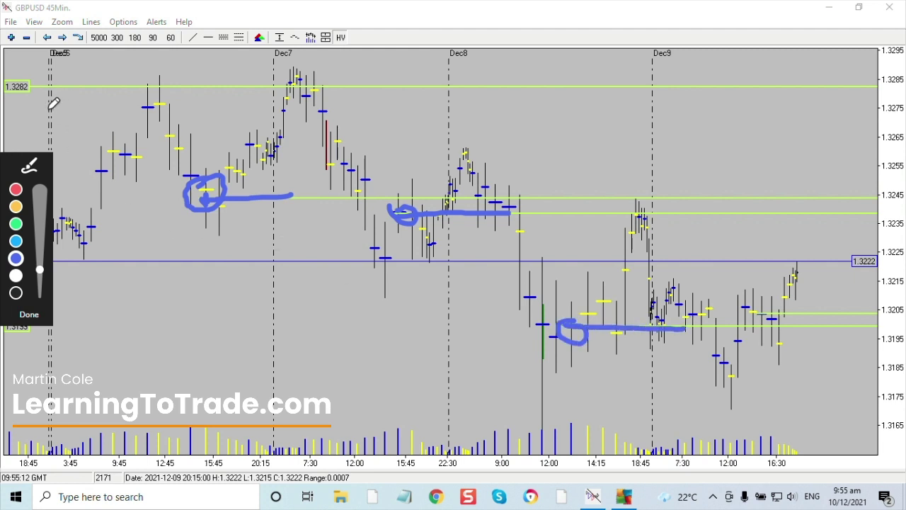
Zoom the chart out to show earlier bars and restart the blue pen
left_click(29, 315)
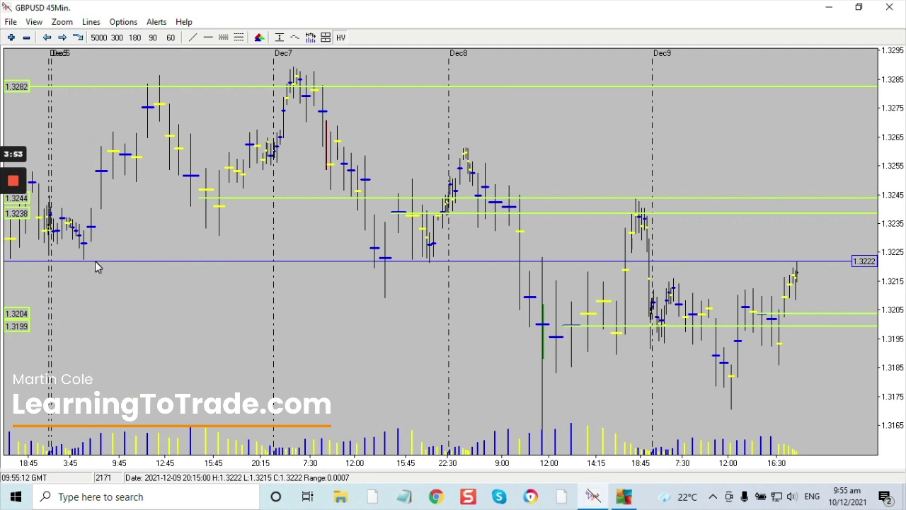
scroll(98, 267, "down", 1)
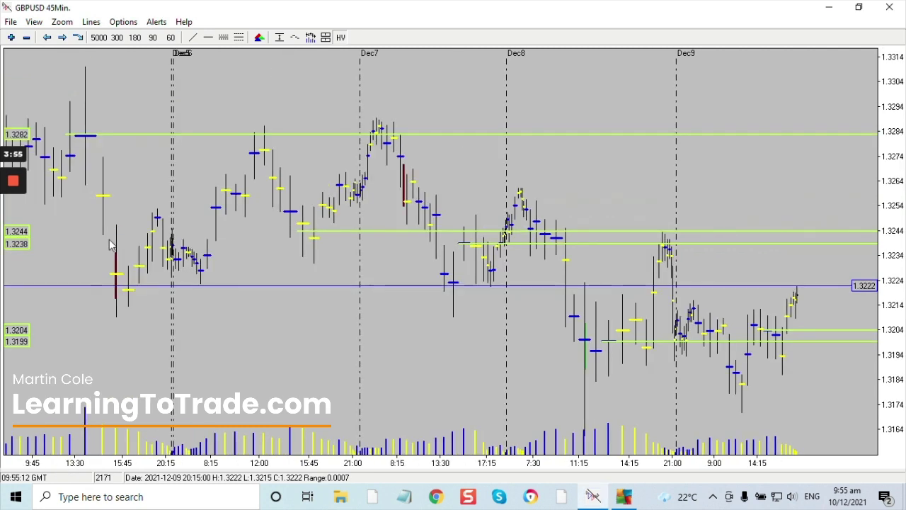
mouse_move(21, 255)
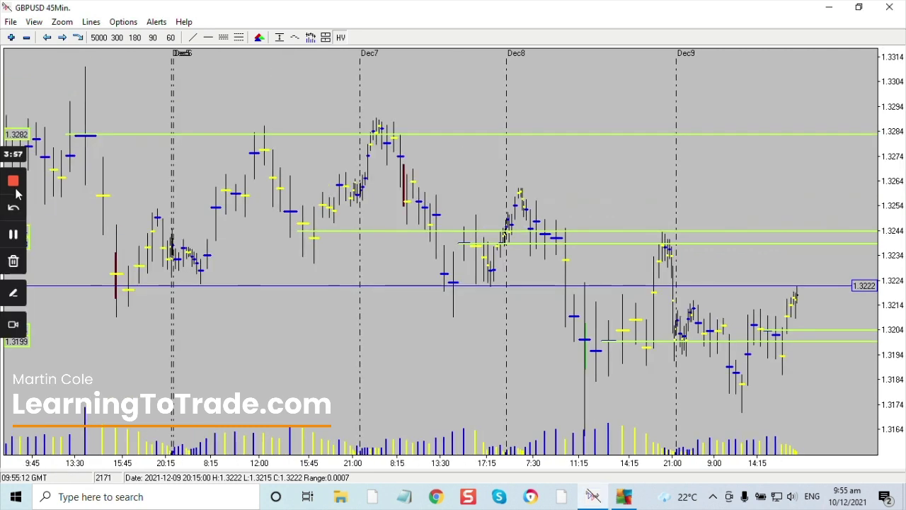
left_click(12, 292)
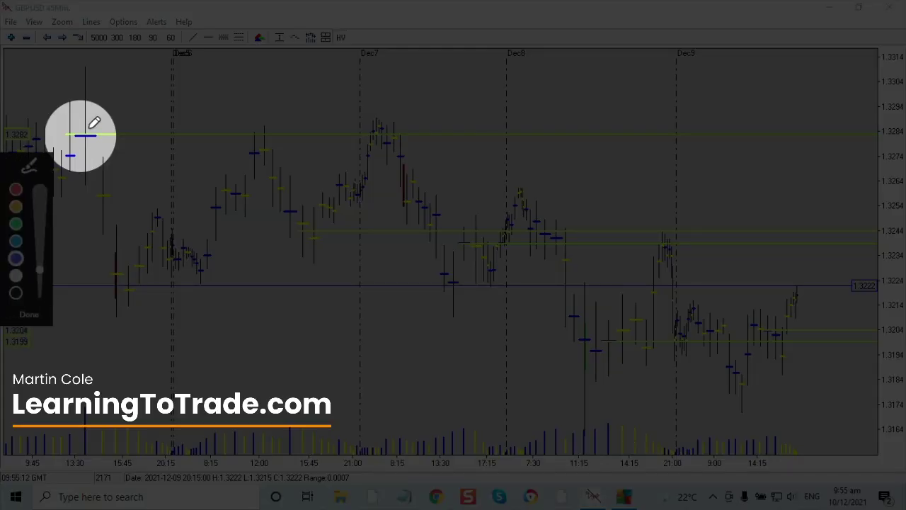
Mark the 1.3282 touches, the 12:00 drop and Dec7 rally in blue, then delete all drawings
mouse_move(87, 118)
left_mouse_down()
mouse_move(75, 118)
mouse_move(99, 131)
left_mouse_up()
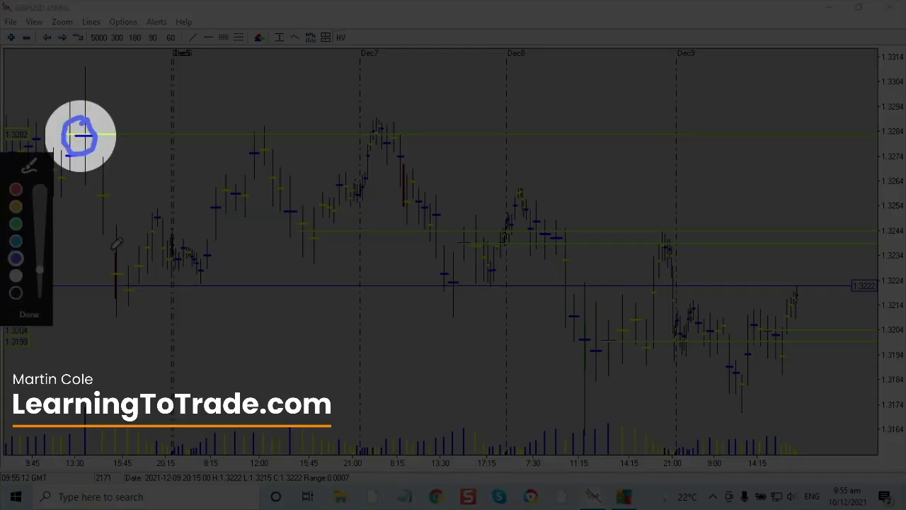
mouse_move(109, 232)
left_mouse_down()
mouse_move(209, 227)
mouse_move(260, 121)
mouse_move(282, 127)
mouse_move(249, 124)
left_mouse_up()
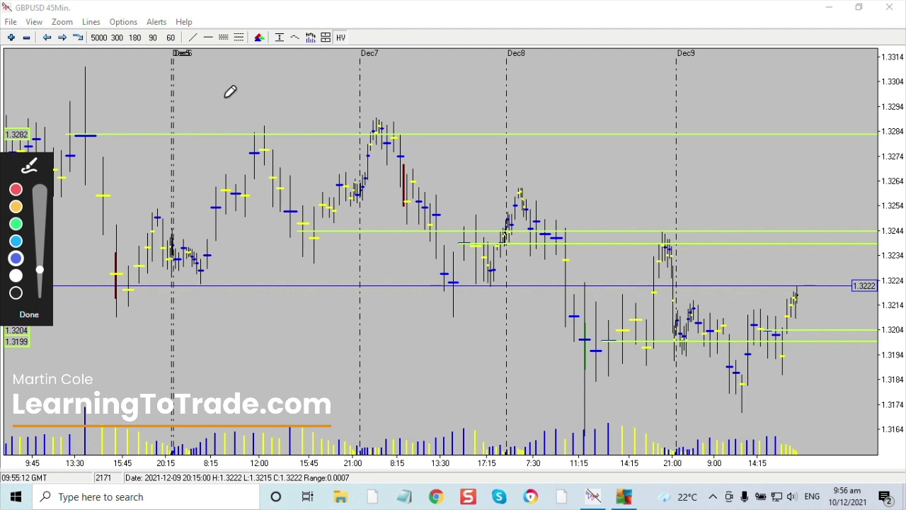
mouse_move(230, 92)
left_mouse_down()
mouse_move(248, 91)
mouse_move(242, 105)
mouse_move(225, 108)
left_mouse_up()
left_click_drag(133, 135, 181, 129)
mouse_move(216, 255)
left_mouse_down()
mouse_move(253, 181)
mouse_move(260, 131)
mouse_move(263, 140)
left_mouse_up()
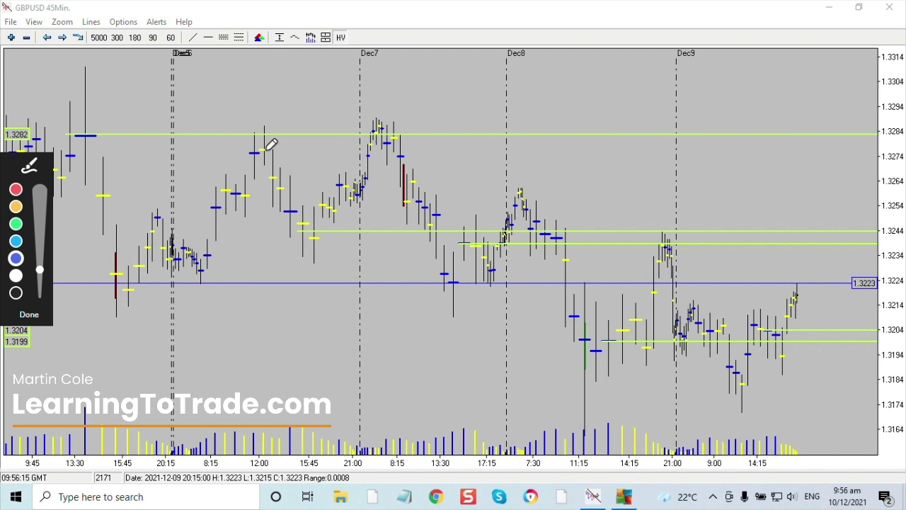
mouse_move(271, 145)
left_mouse_down()
mouse_move(277, 177)
mouse_move(316, 232)
left_mouse_up()
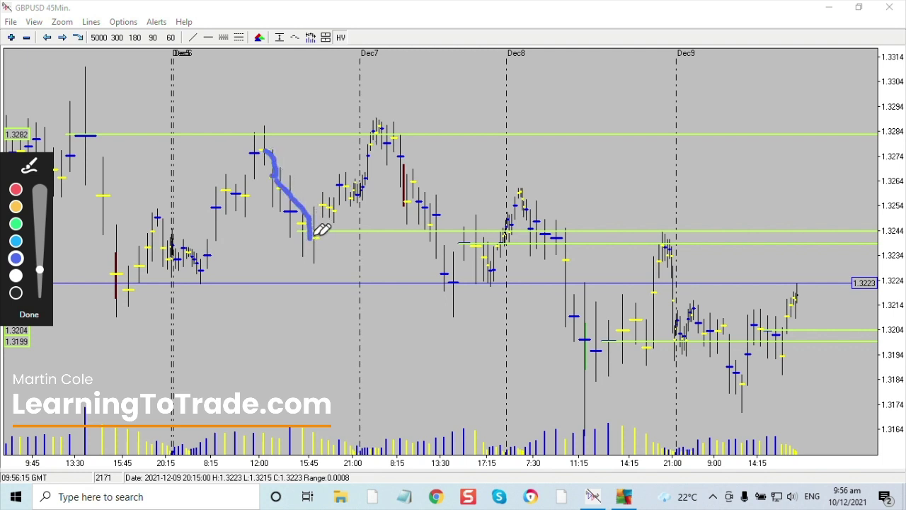
mouse_move(316, 220)
left_mouse_down()
mouse_move(292, 240)
mouse_move(324, 220)
mouse_move(370, 127)
mouse_move(382, 128)
mouse_move(457, 212)
mouse_move(559, 283)
mouse_move(641, 373)
left_mouse_up()
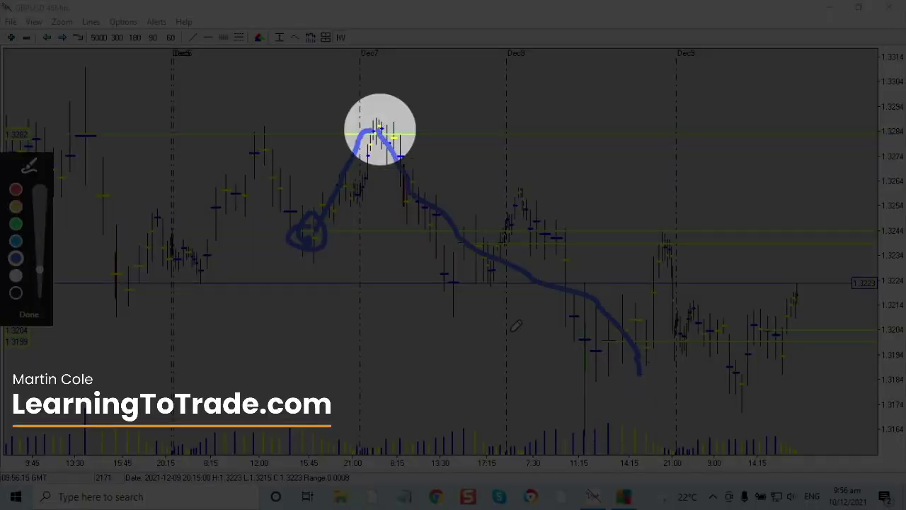
key("Delete")
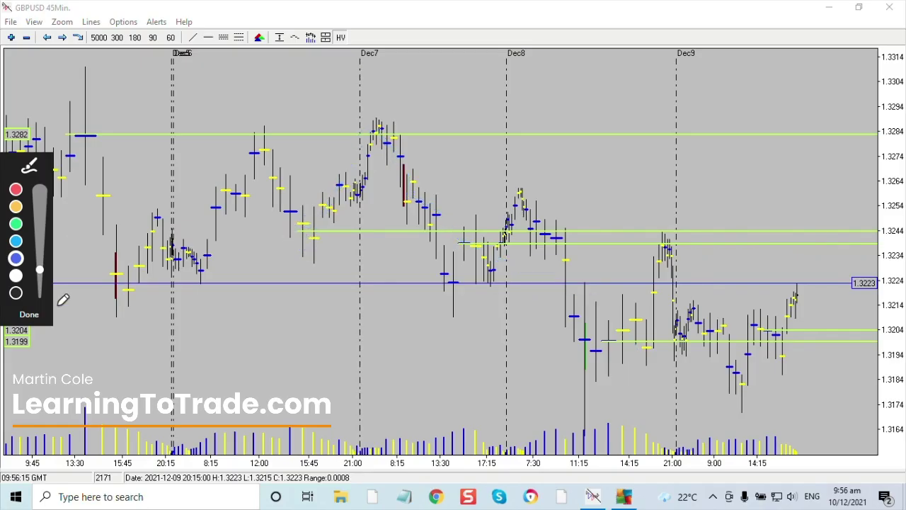
Close the pen panel and add white level lines with the lines button, including 1.3315
left_click(31, 318)
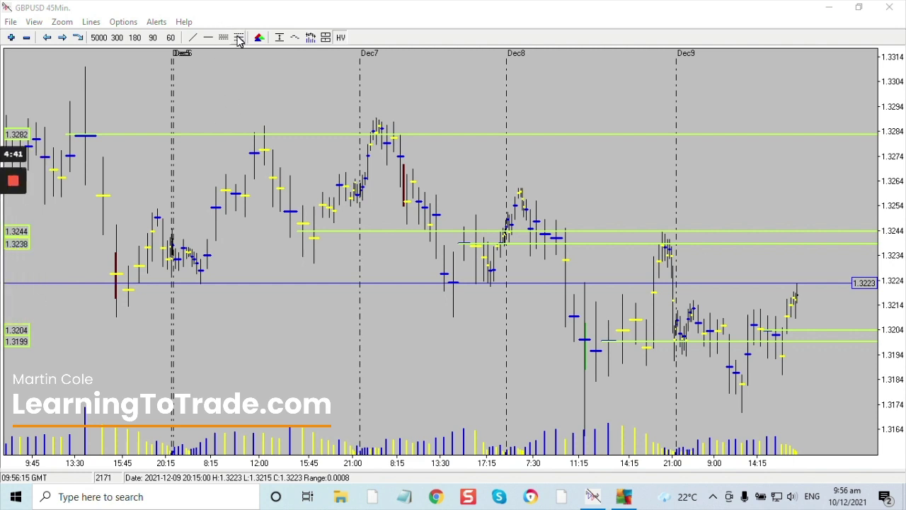
left_click(238, 37)
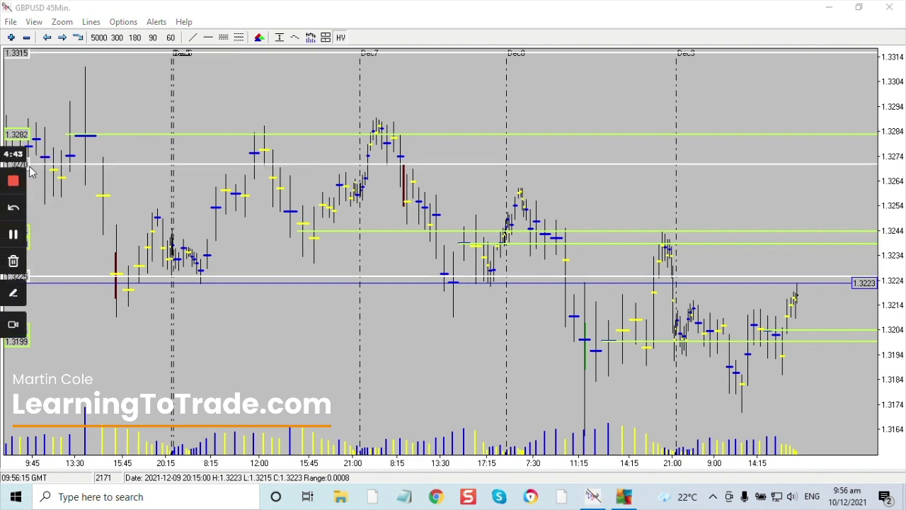